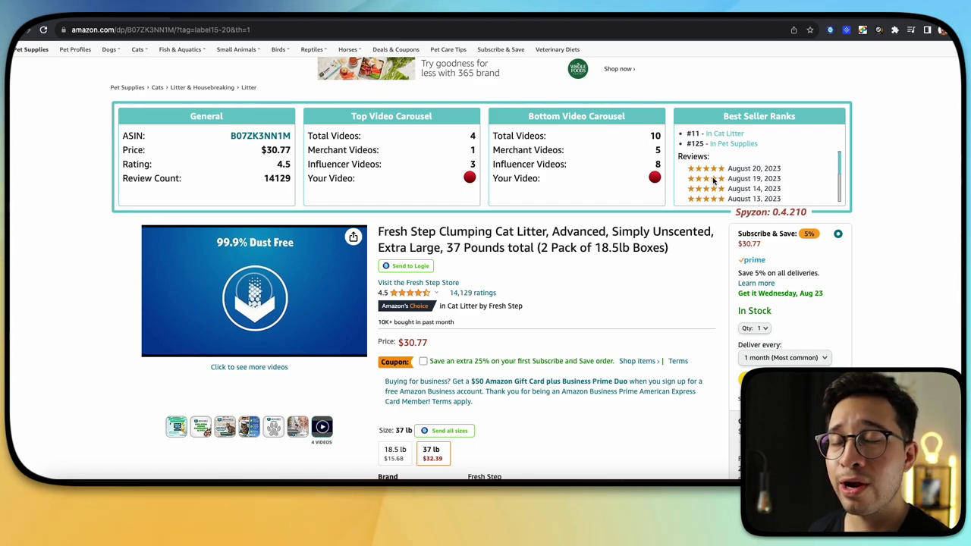
Look through the recent review dates and star ratings in the Spyzon summary for the cat litter product
scroll(712, 178, down, 3)
scroll(713, 176, down, 5)
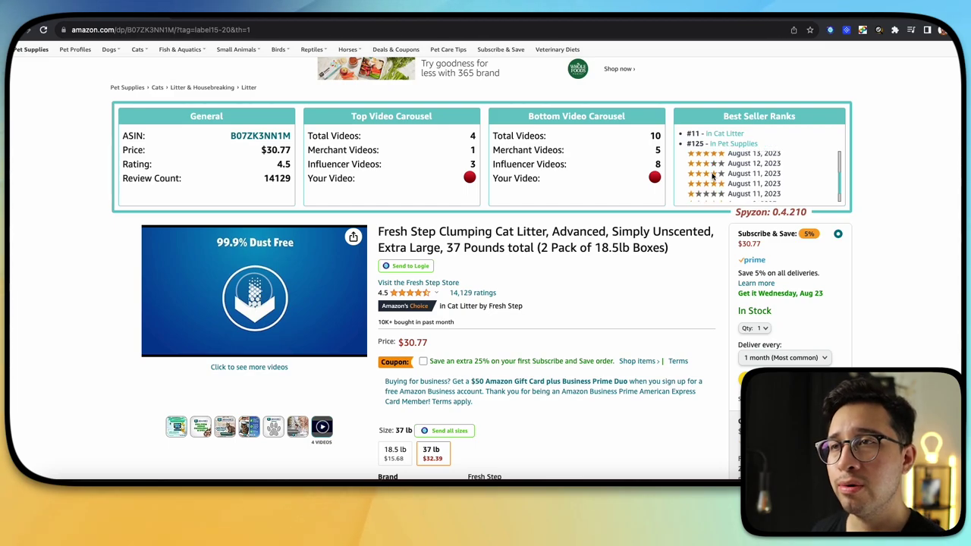
scroll(756, 174, down, 1)
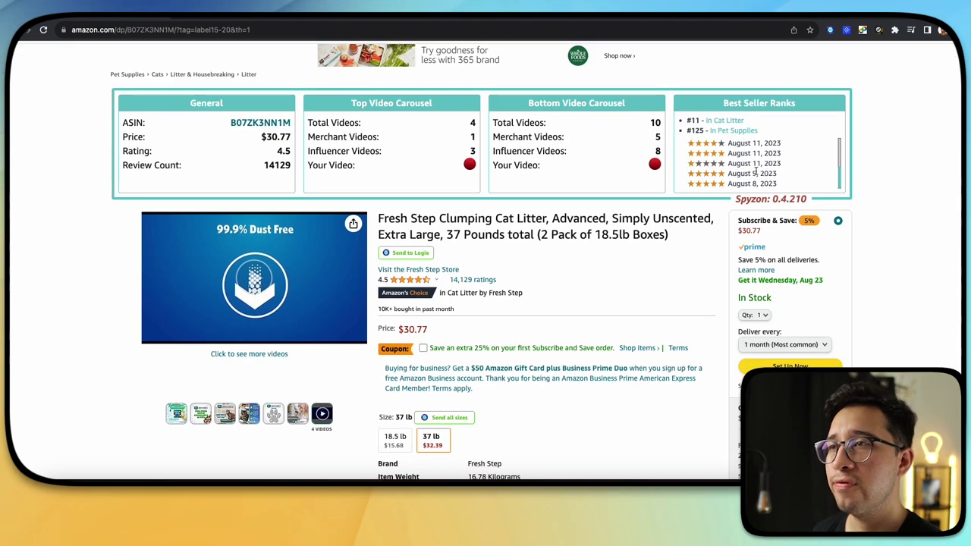
scroll(756, 175, up, 1)
scroll(674, 184, up, 1)
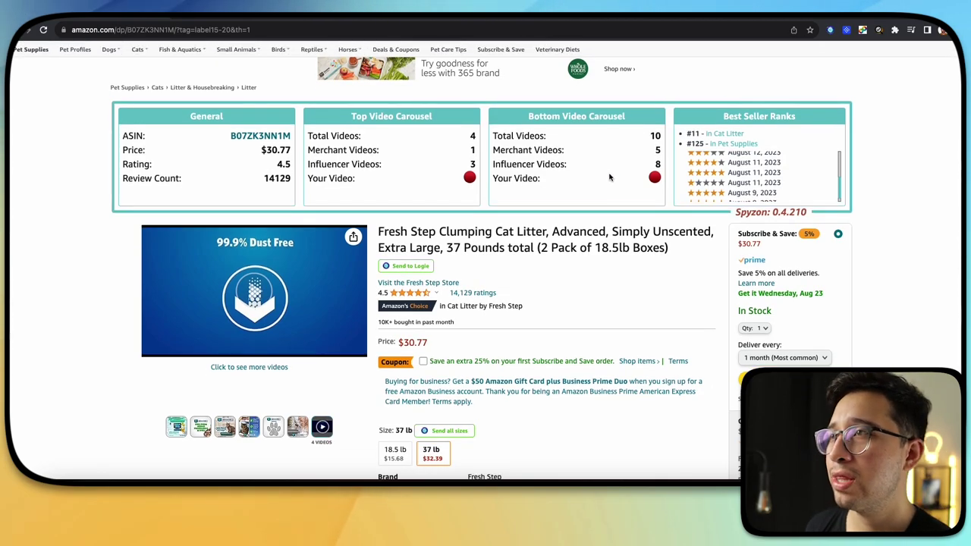
scroll(610, 178, down, 1)
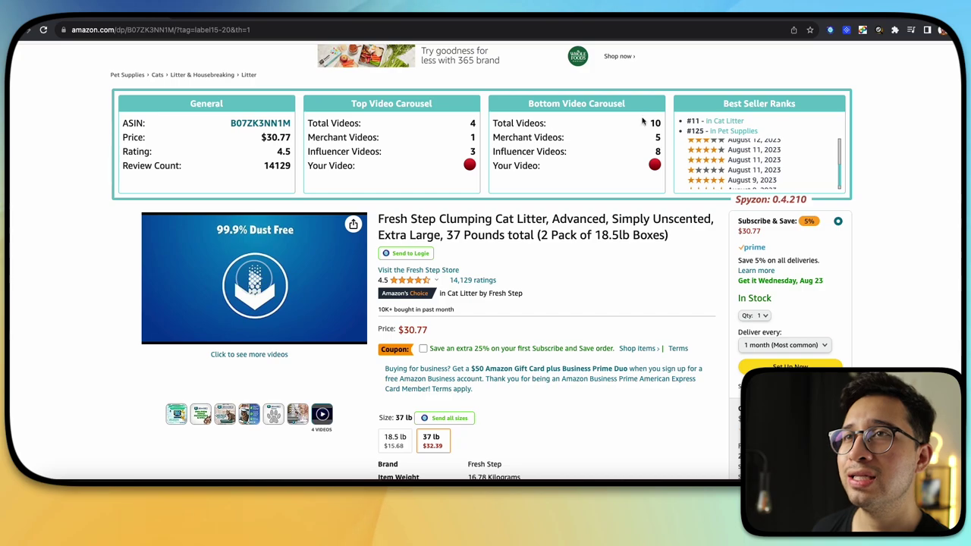
View the Spyzon extension's popup with its group membership requirement, and close it
click(861, 30)
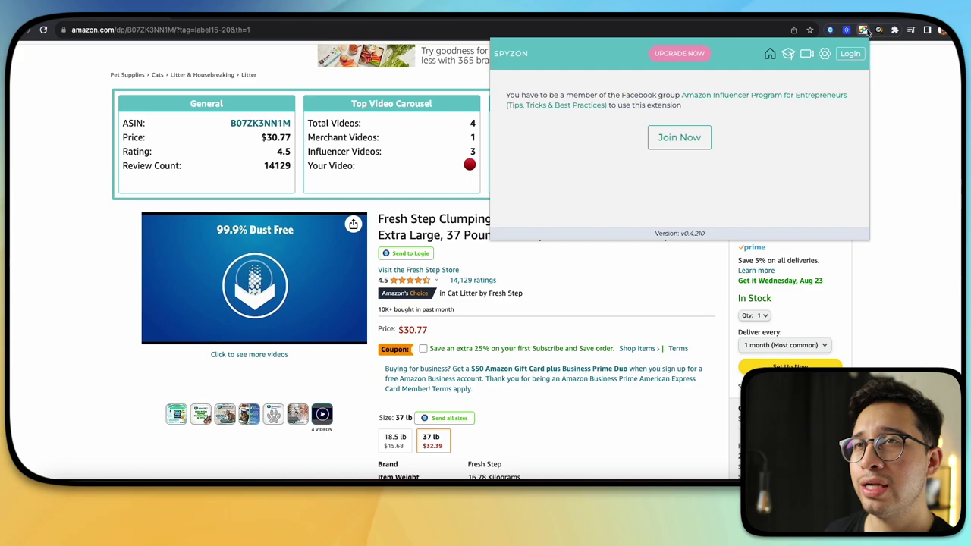
click(883, 54)
click(862, 29)
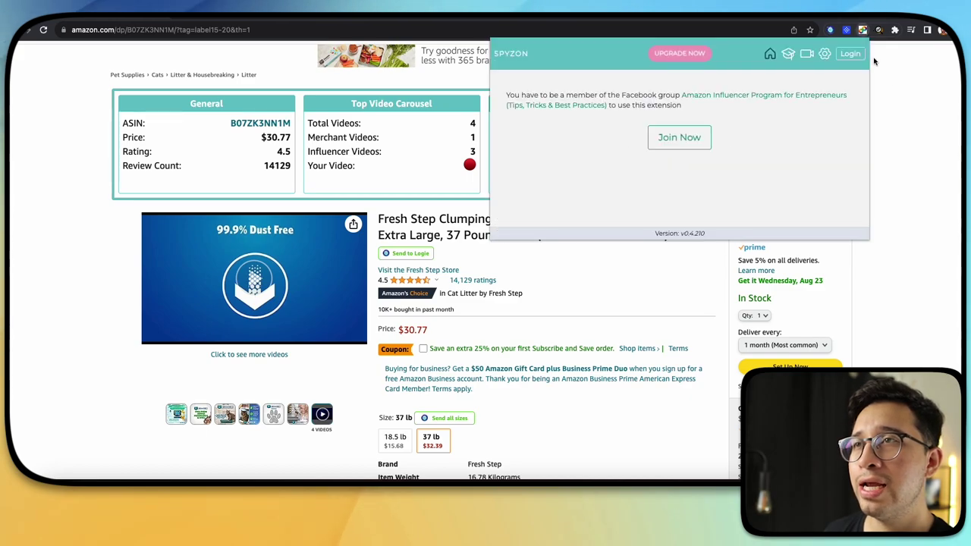
click(892, 80)
click(863, 30)
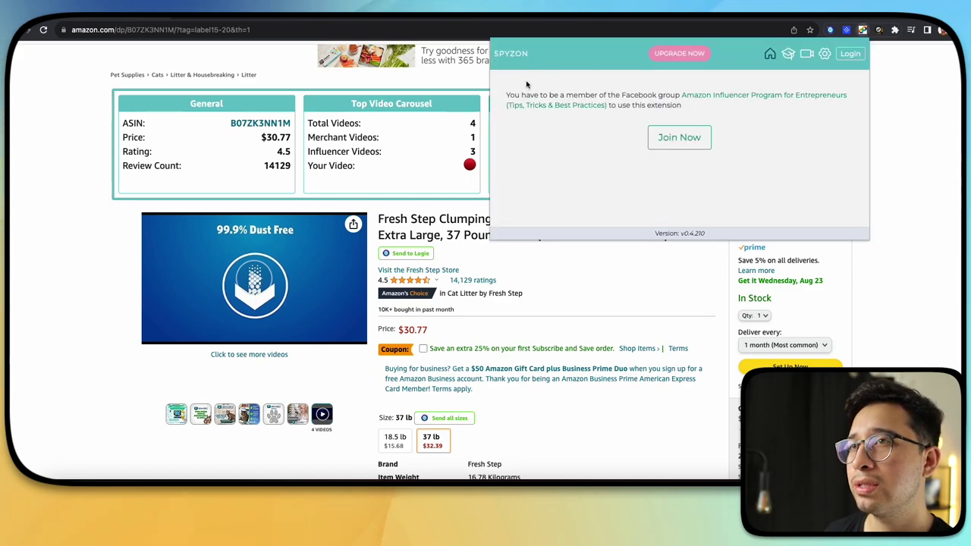
key(Escape)
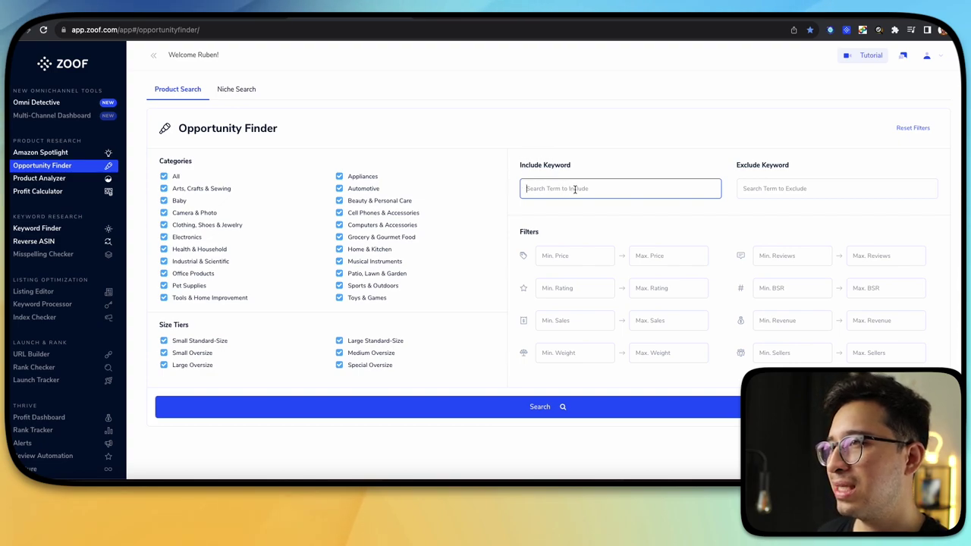
In Zoof's Opportunity Finder, clear all product categories and select only Pet Supplies
click(506, 163)
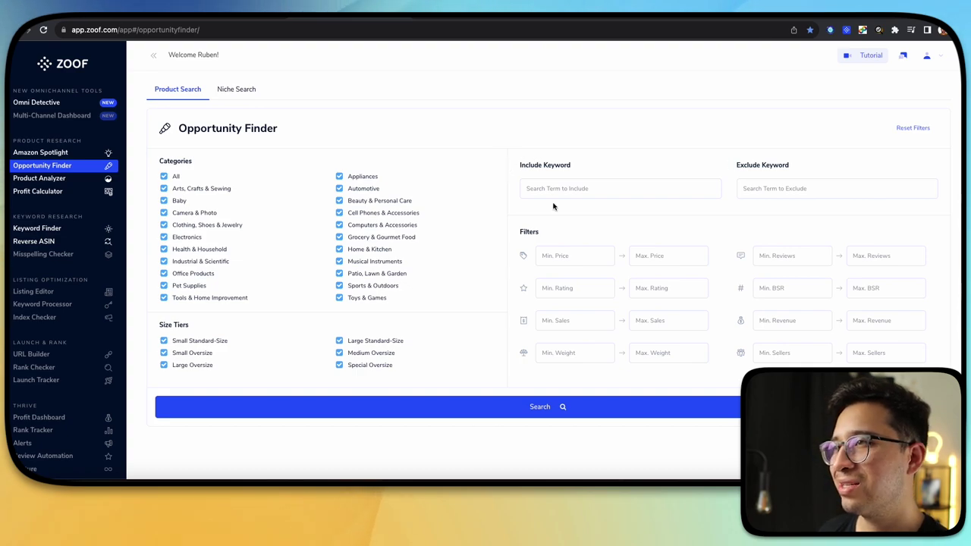
click(536, 185)
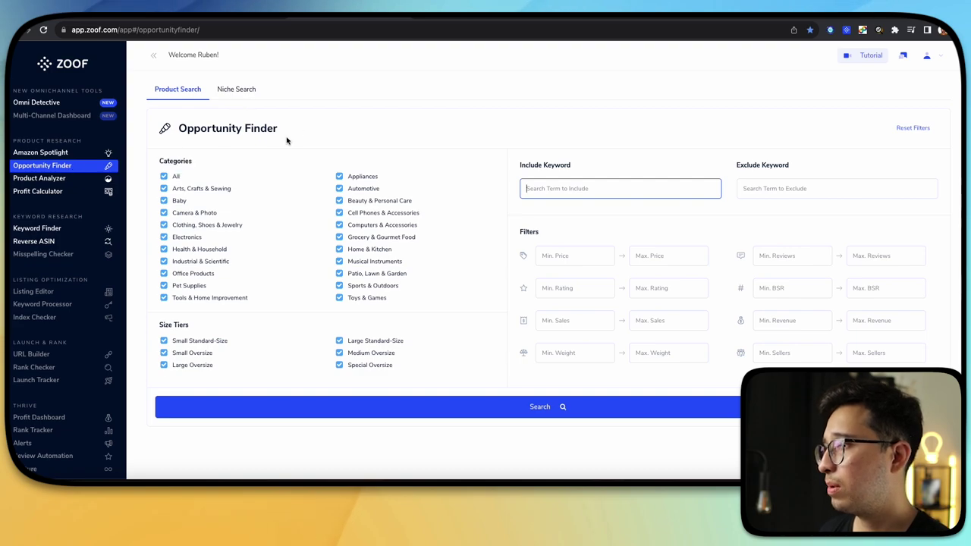
click(164, 176)
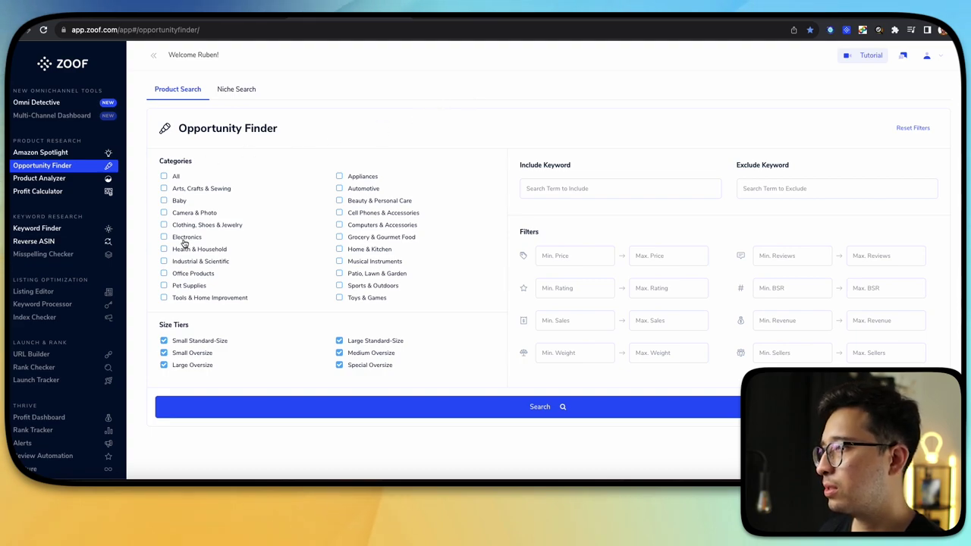
click(164, 286)
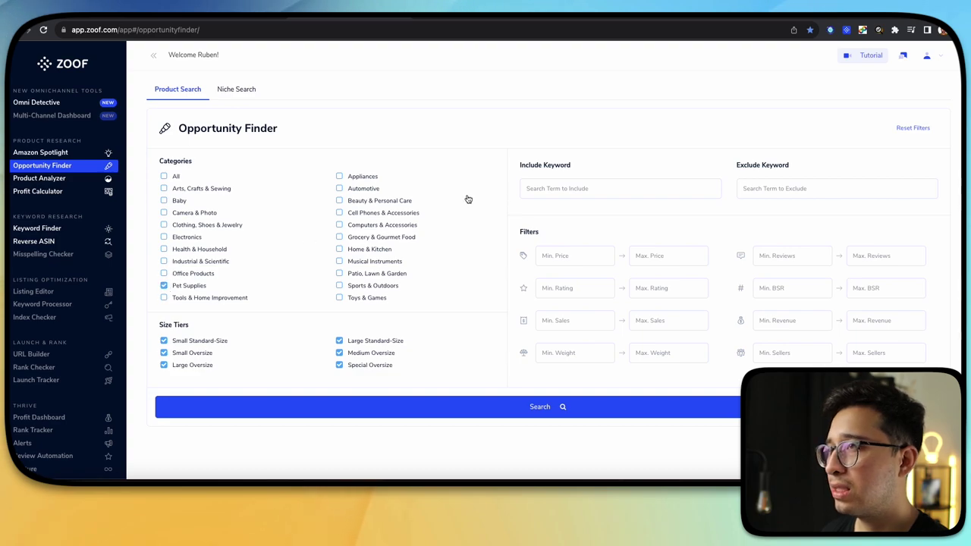
click(527, 188)
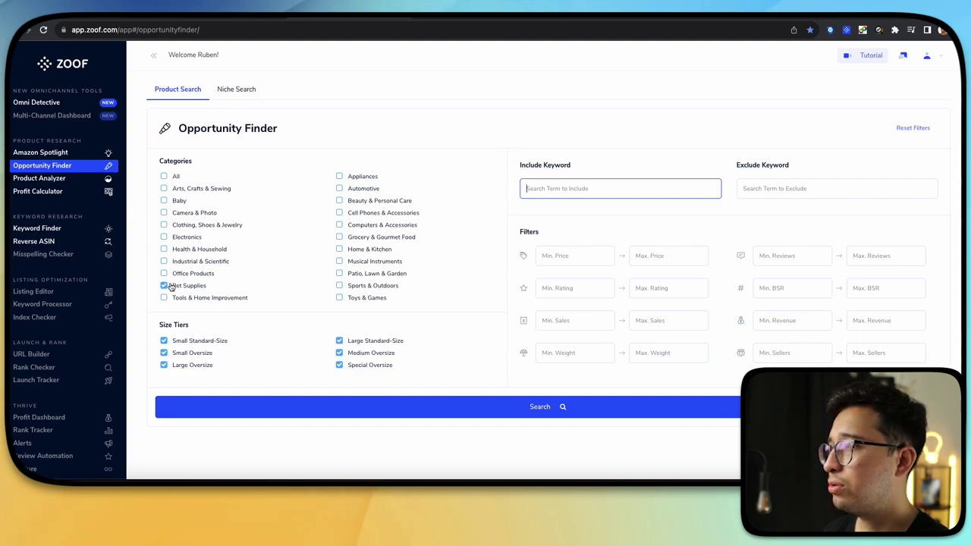
click(553, 145)
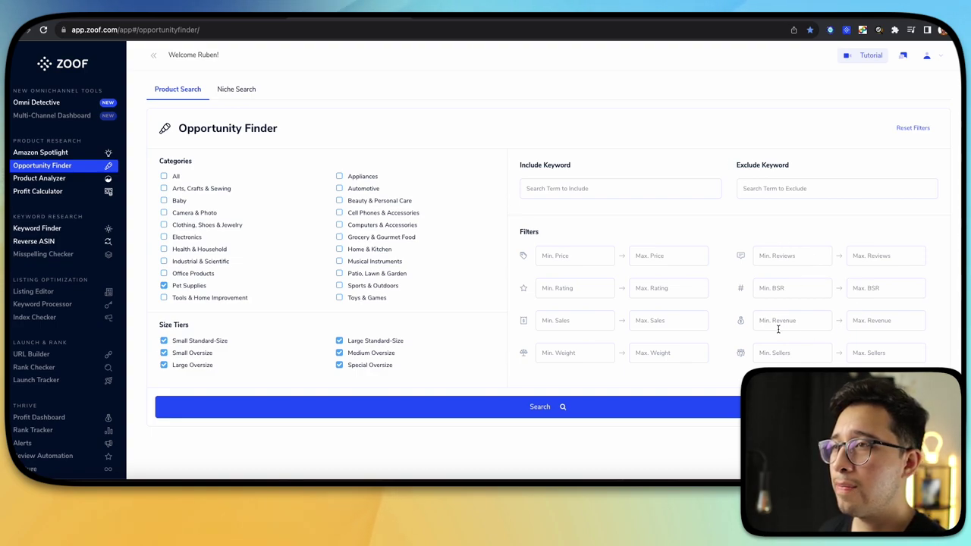
Search for products including the keyword "dog bowl" with a minimum BSR of 500
click(564, 189)
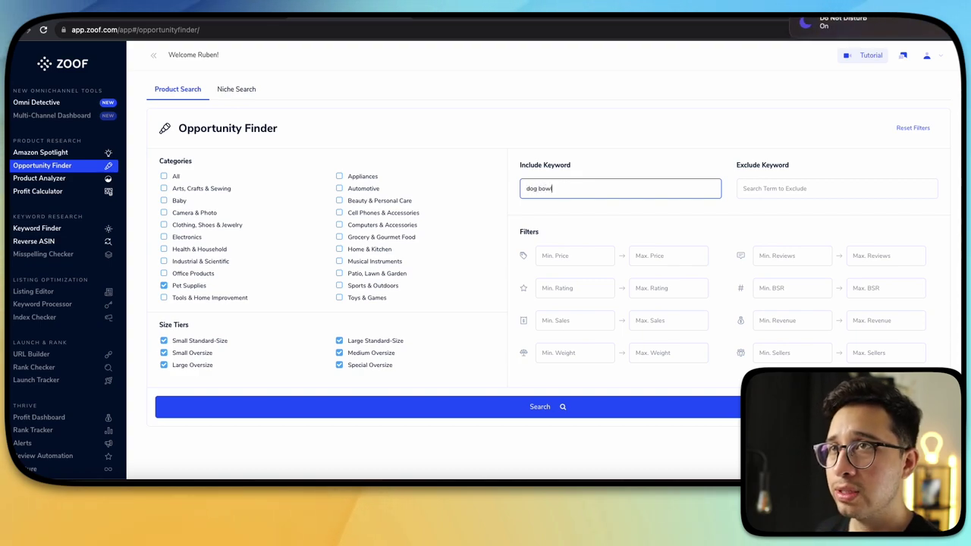
click(774, 291)
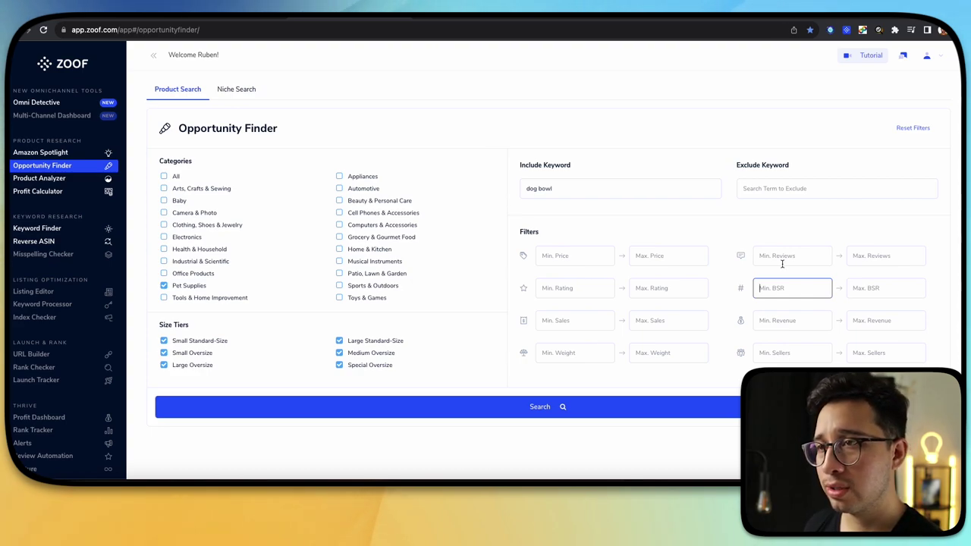
text(500)
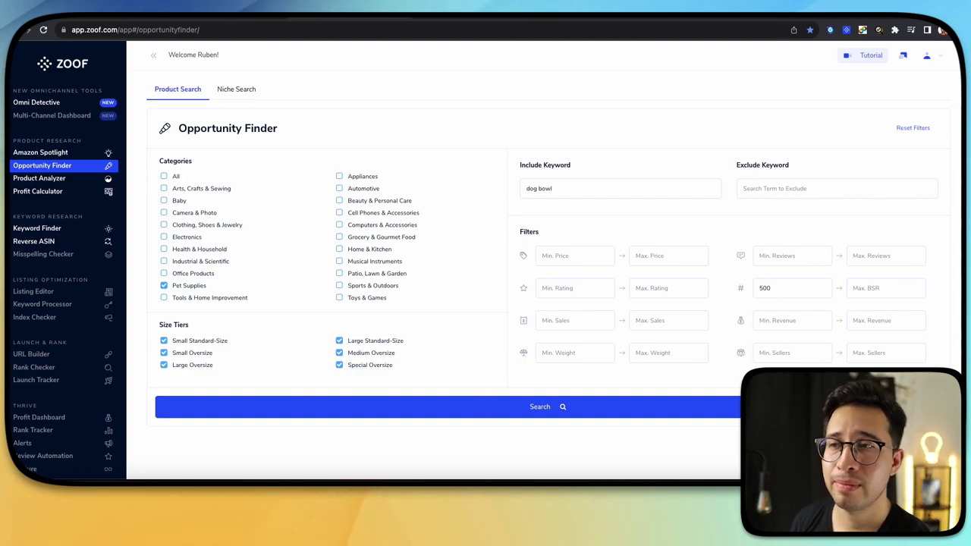
click(737, 406)
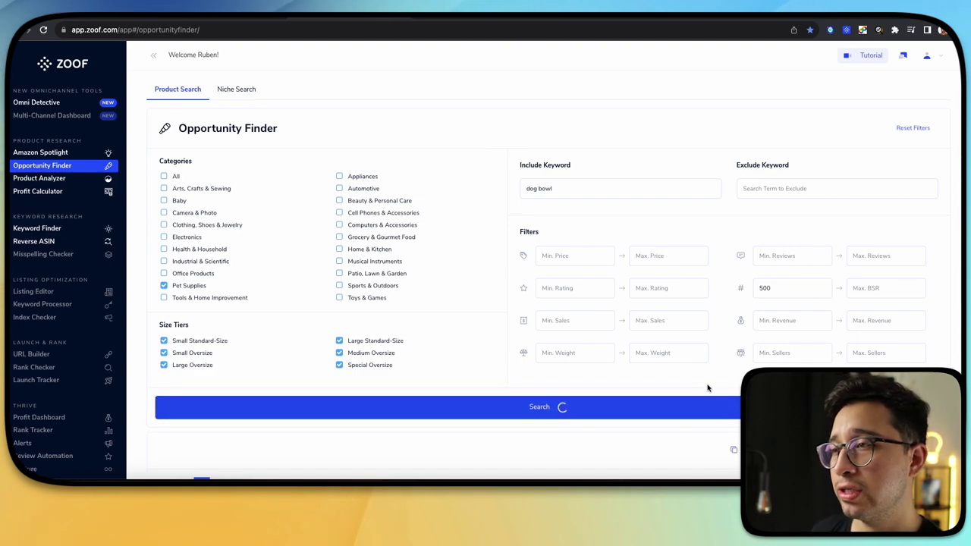
Review the dog bowl search results and sort them by monthly sales, lowest first
scroll(695, 356, down, 2)
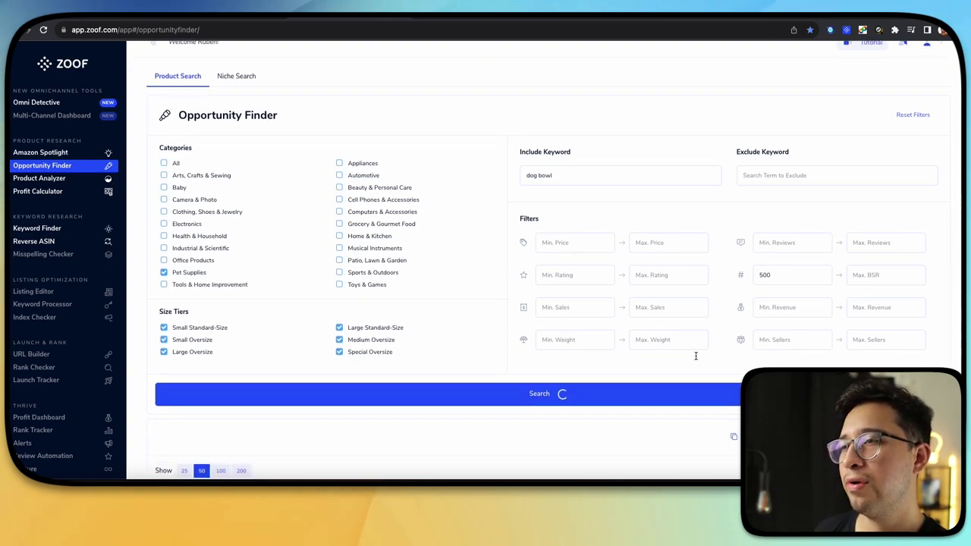
scroll(695, 359, down, 3)
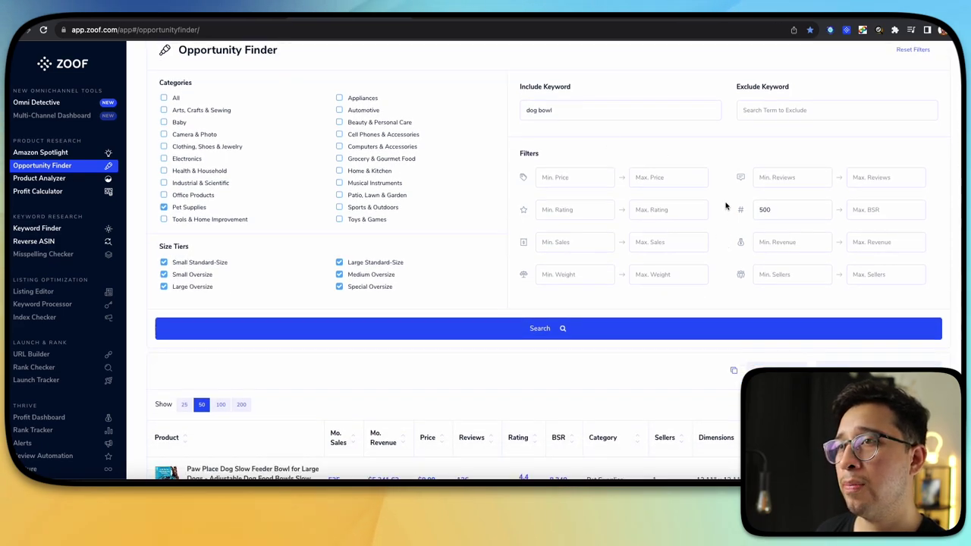
scroll(697, 303, down, 8)
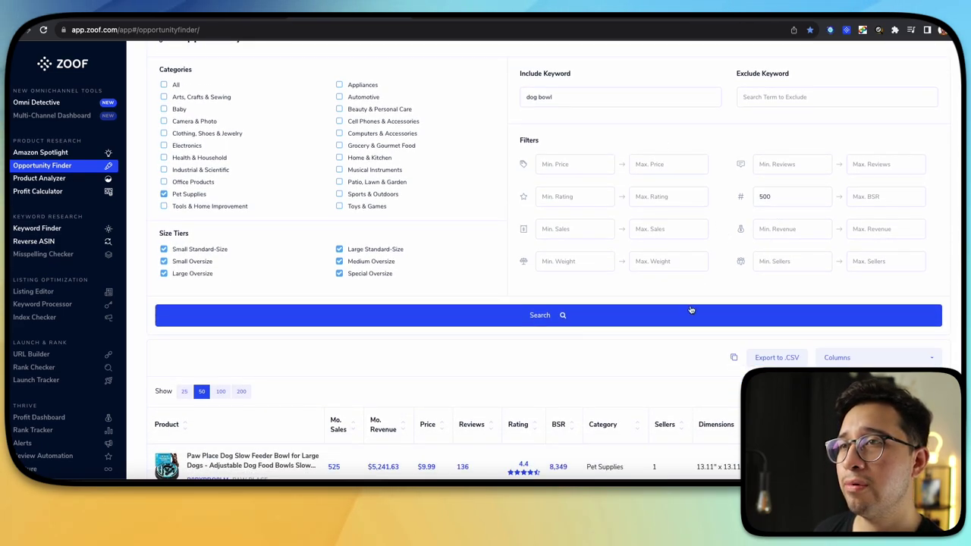
scroll(701, 254, down, 1)
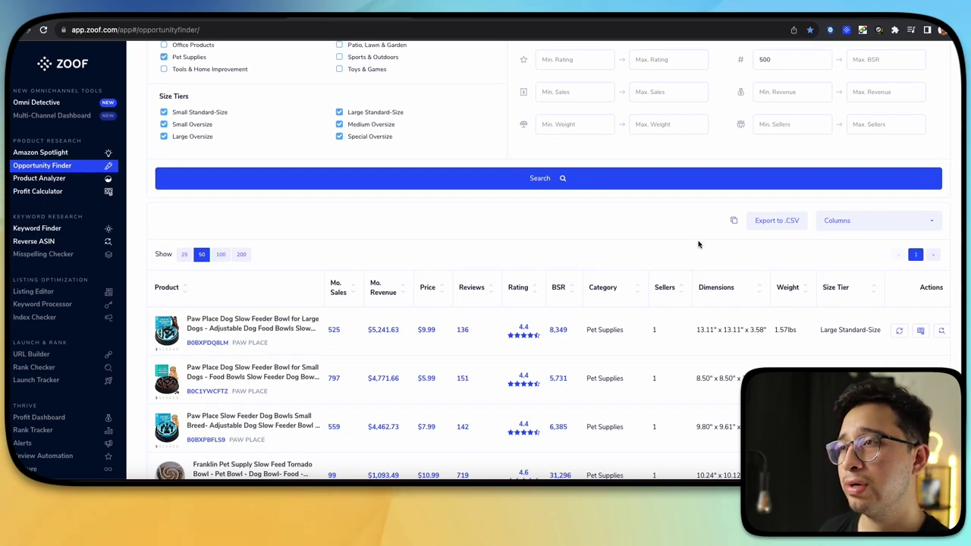
scroll(698, 244, down, 6)
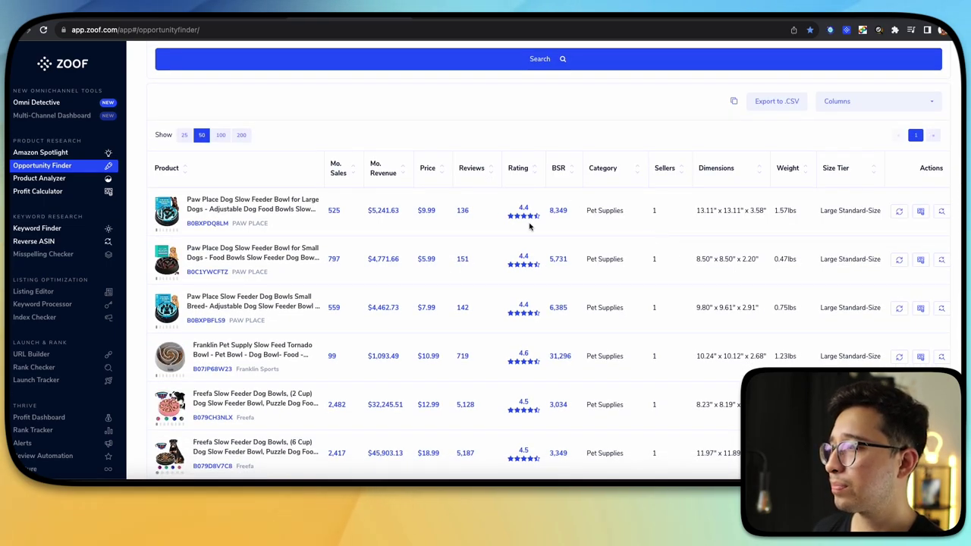
scroll(387, 252, down, 3)
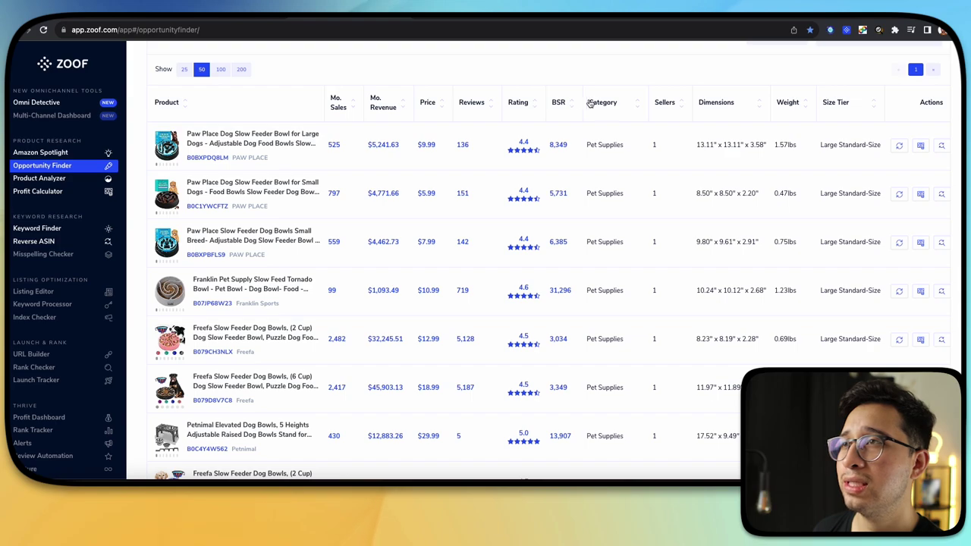
click(354, 102)
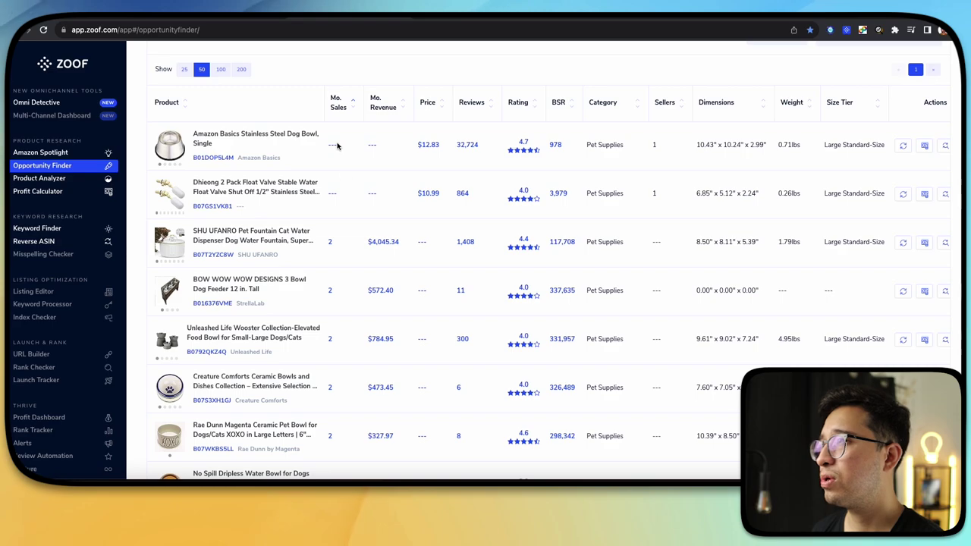
Inspect the Amazon pages of the first three products in the sorted results, closing each page after viewing it
click(236, 139)
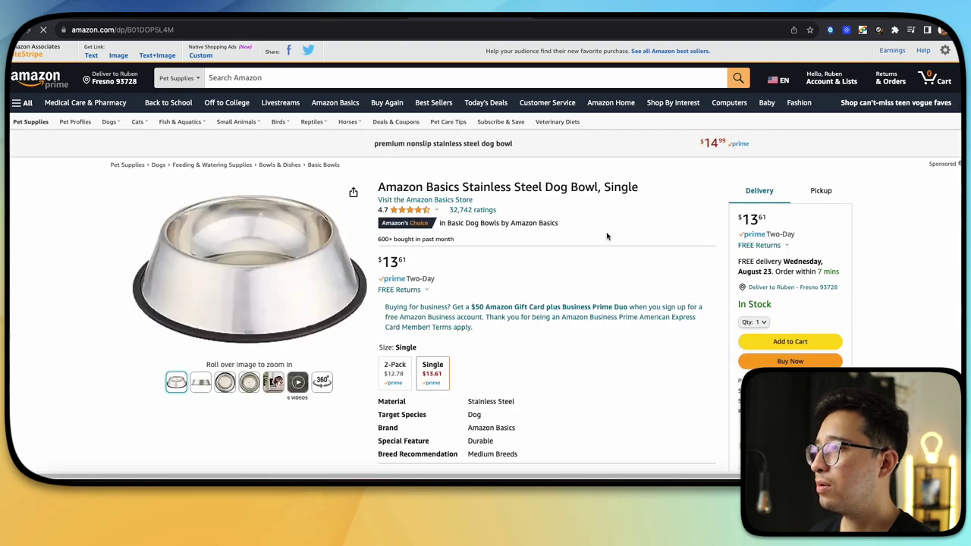
mouse_move(297, 385)
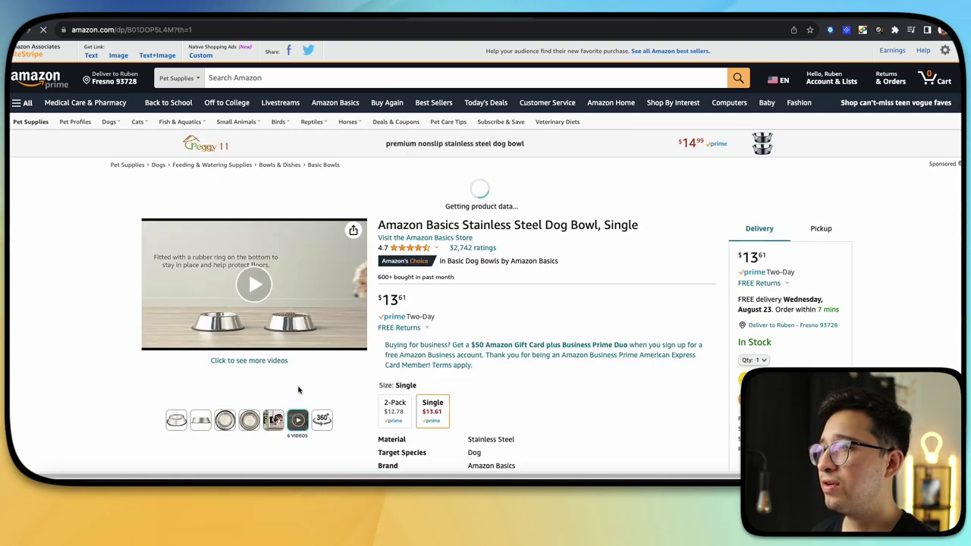
key(super+w)
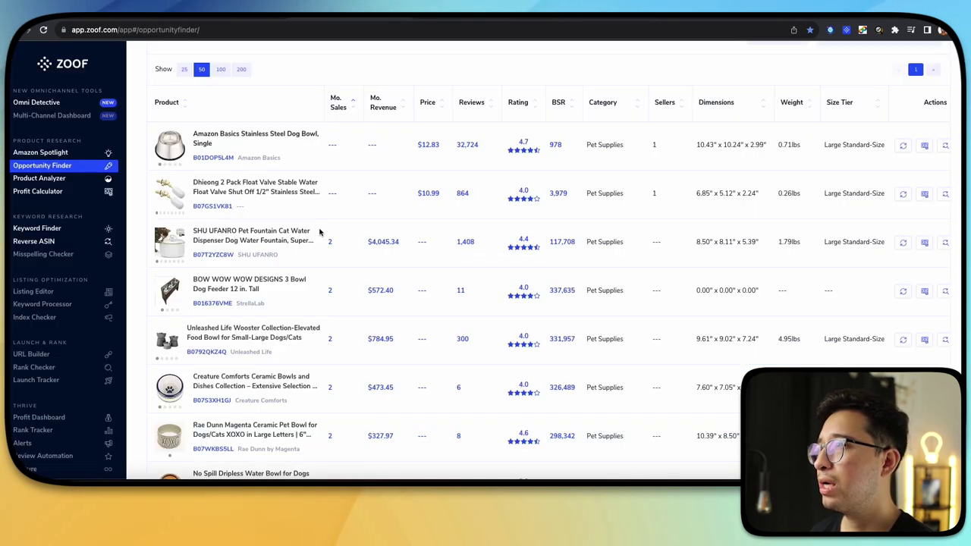
click(271, 189)
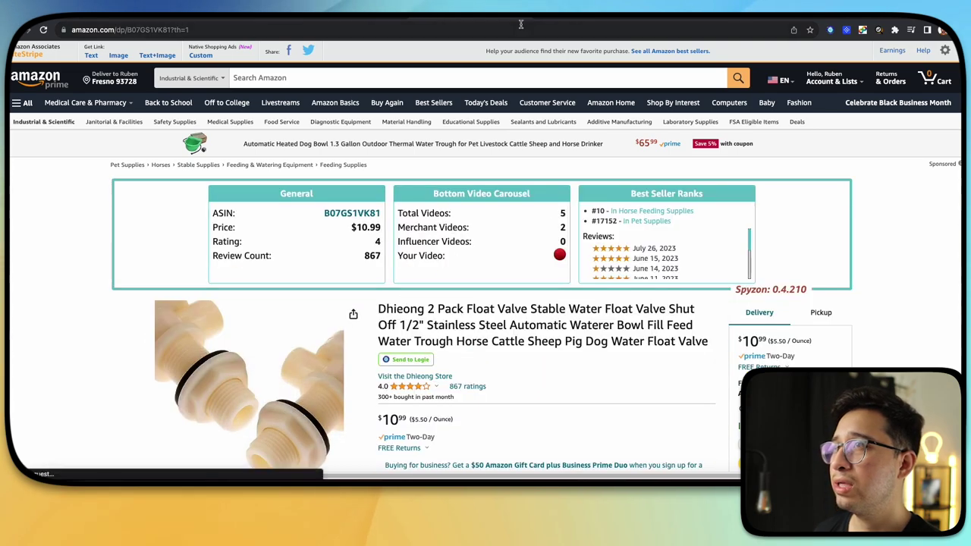
key(super+w)
click(256, 240)
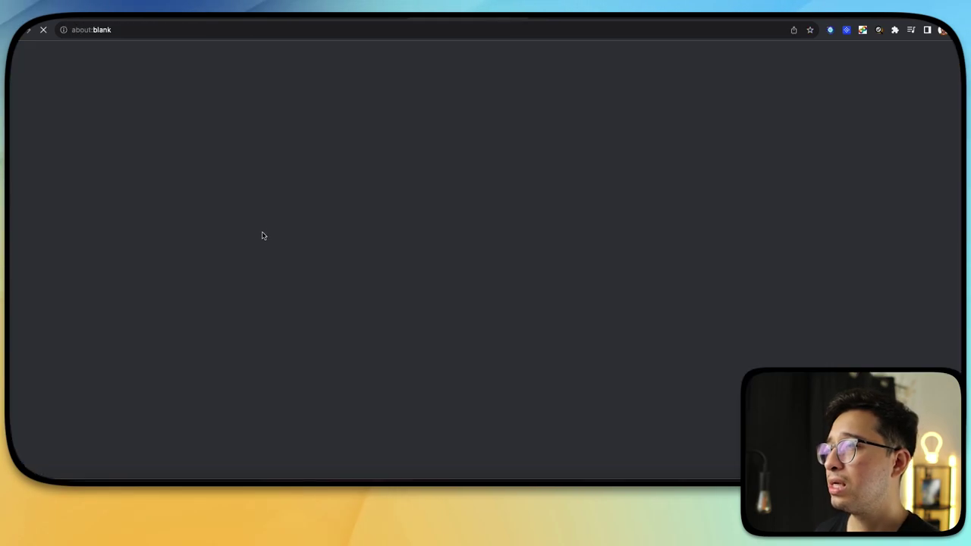
scroll(529, 226, down, 2)
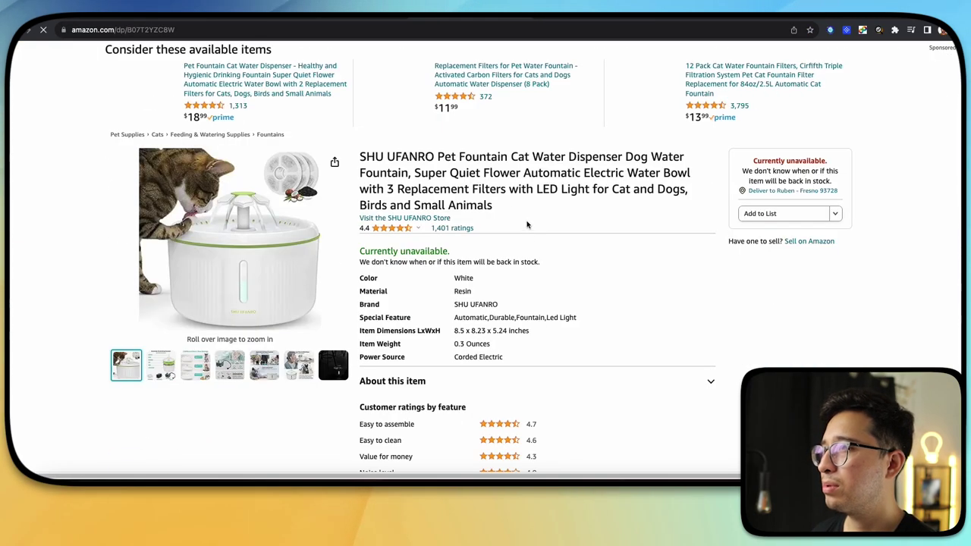
key(super+w)
Sort the product results by monthly sales, highest first
scroll(260, 363, down, 1)
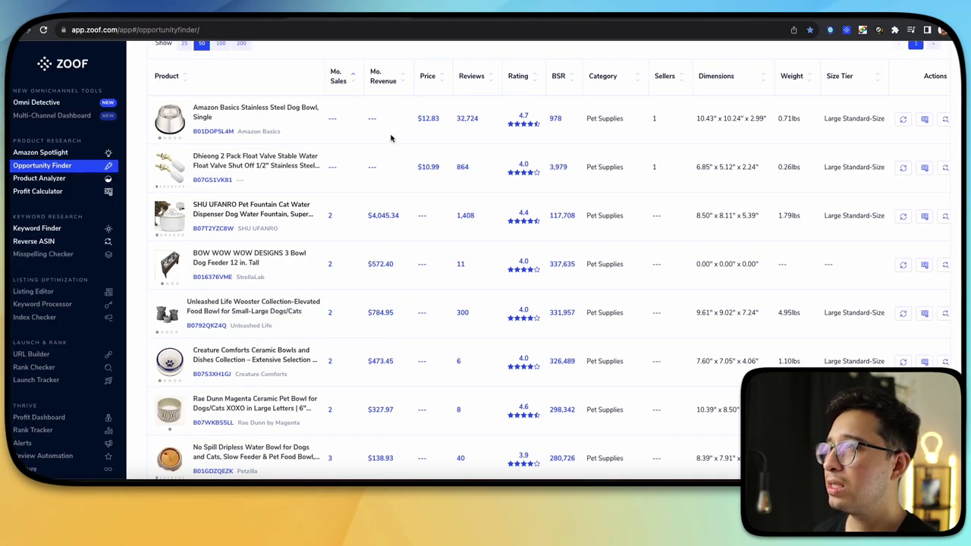
scroll(424, 184, up, 1)
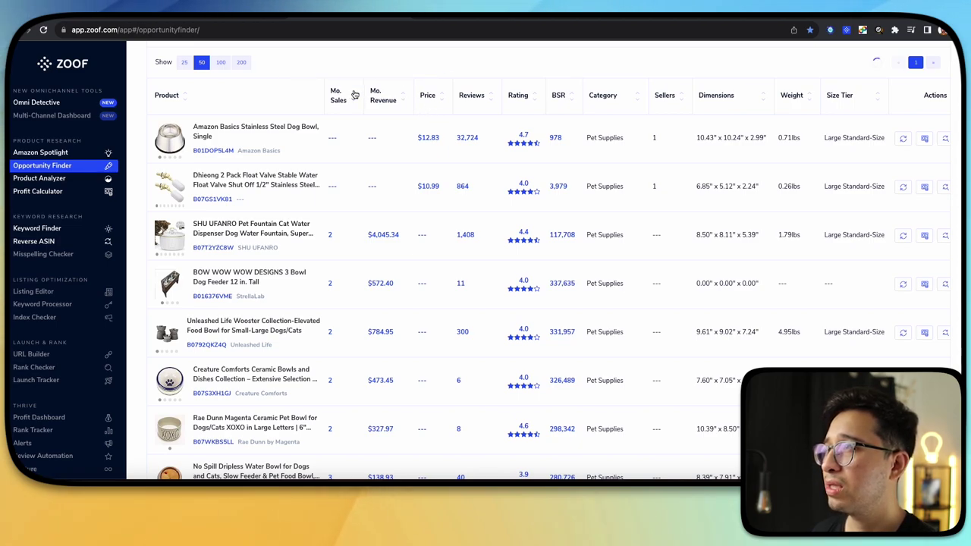
click(353, 92)
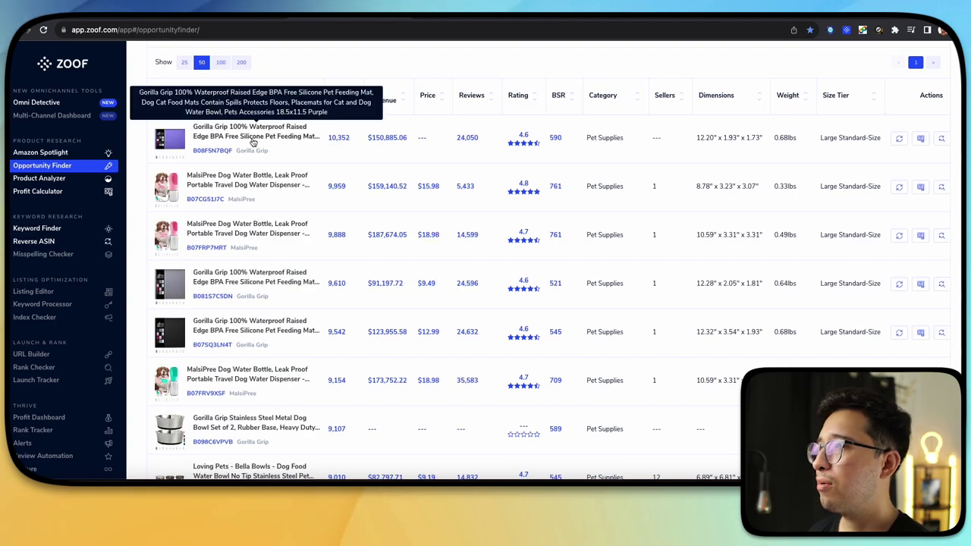
click(354, 98)
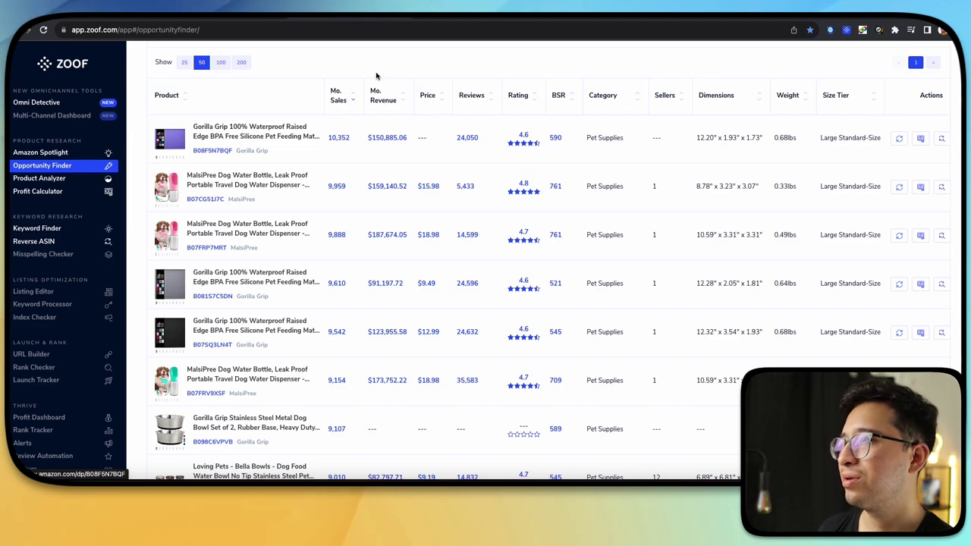
Check the Amazon pages of the two best-selling results, examining the Spyzon video carousel data for the MalsiPree dog water bottle
click(276, 134)
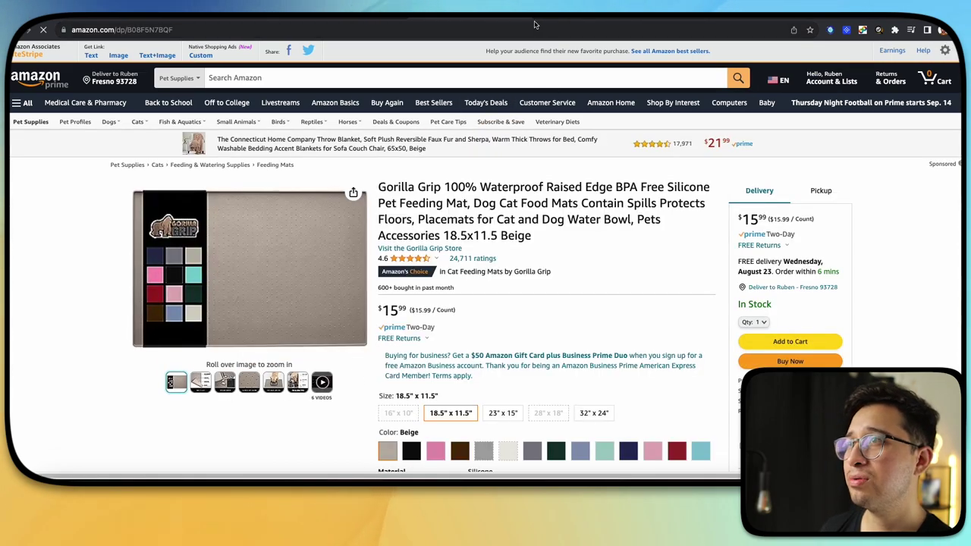
key(alt+Left)
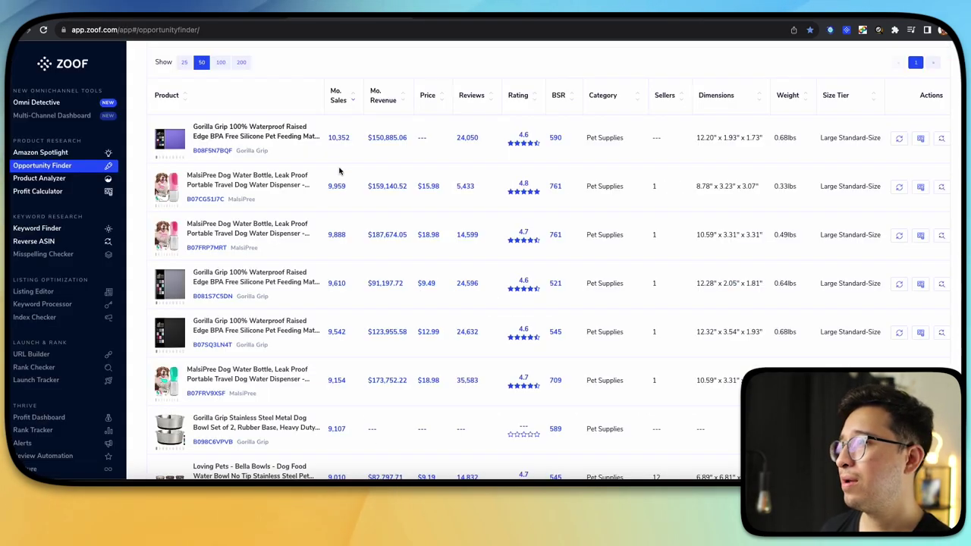
click(284, 184)
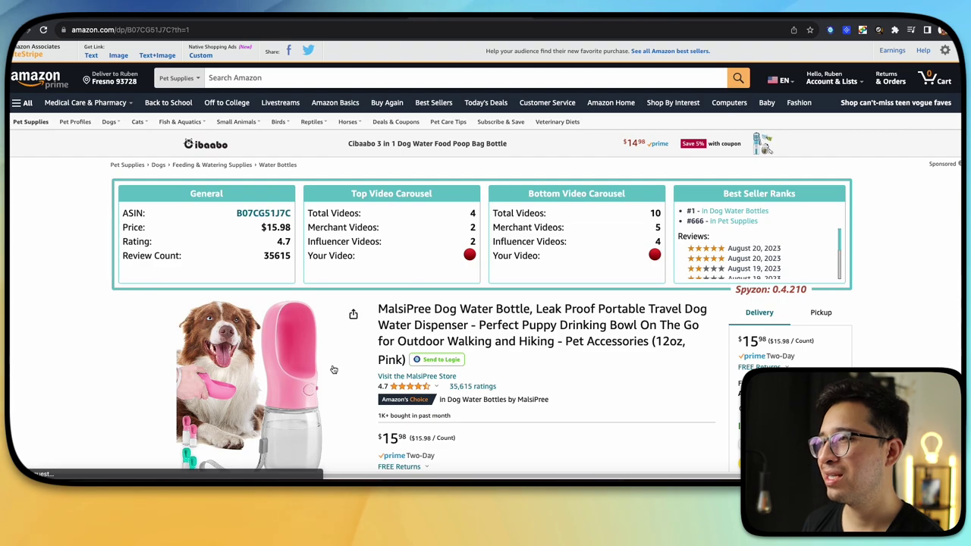
scroll(334, 369, down, 3)
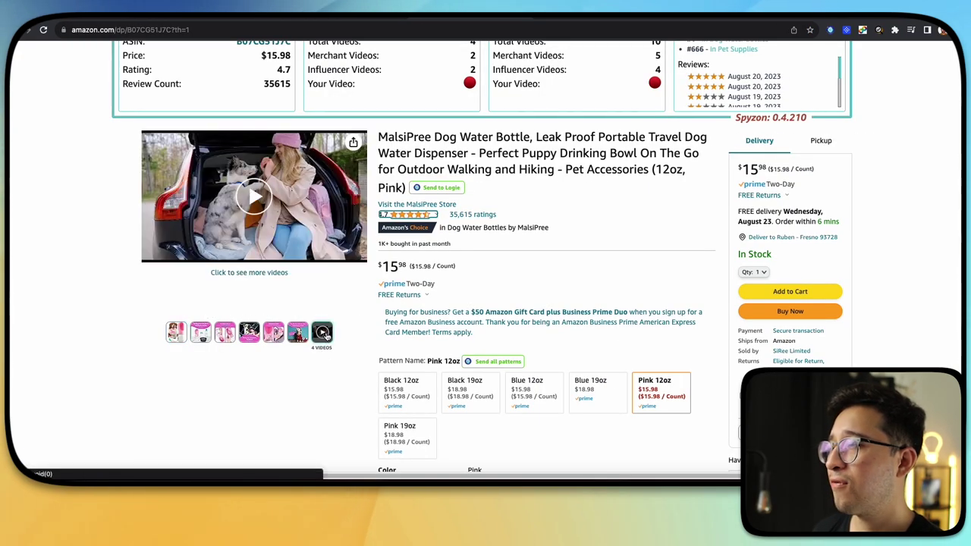
scroll(437, 264, up, 3)
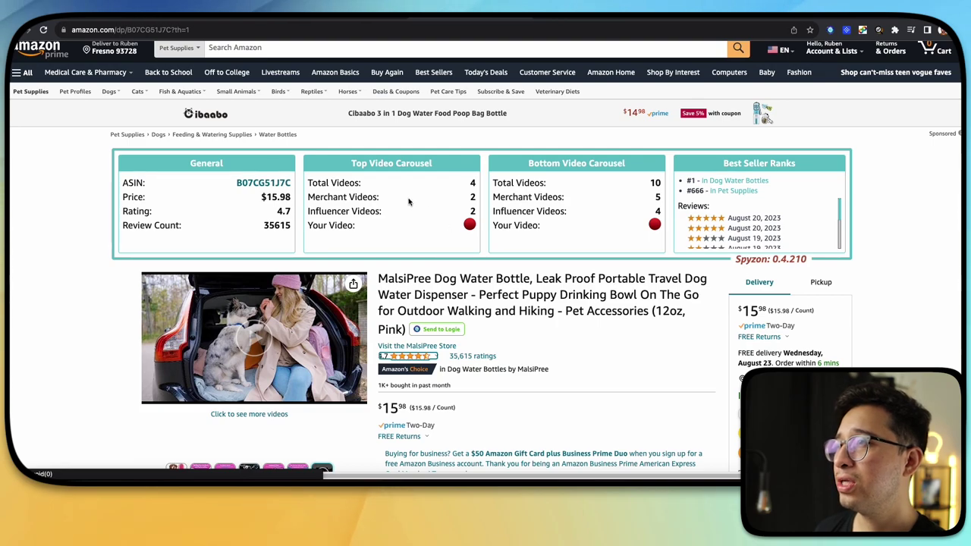
scroll(469, 225, down, 3)
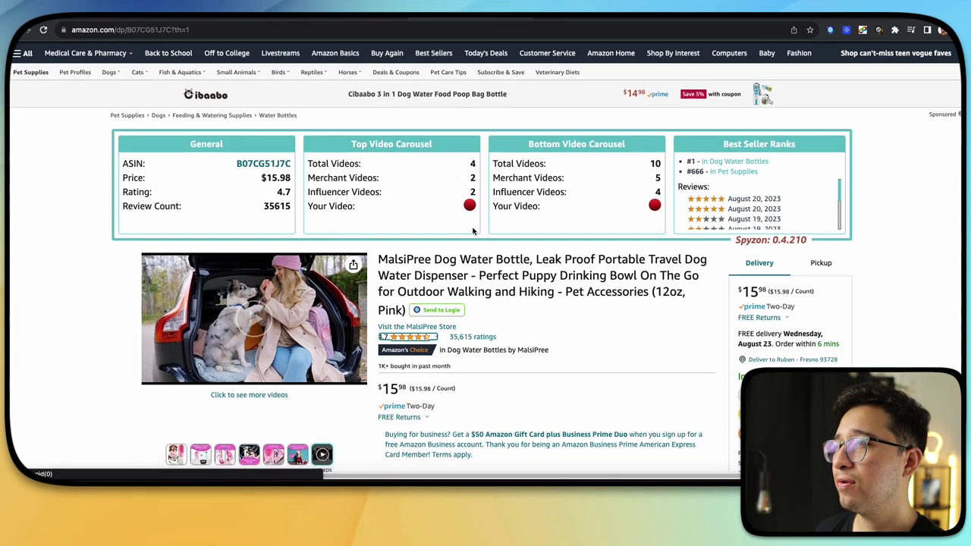
Review the dog water bottle's product, related and customer review videos in the video gallery, and close the gallery
click(322, 372)
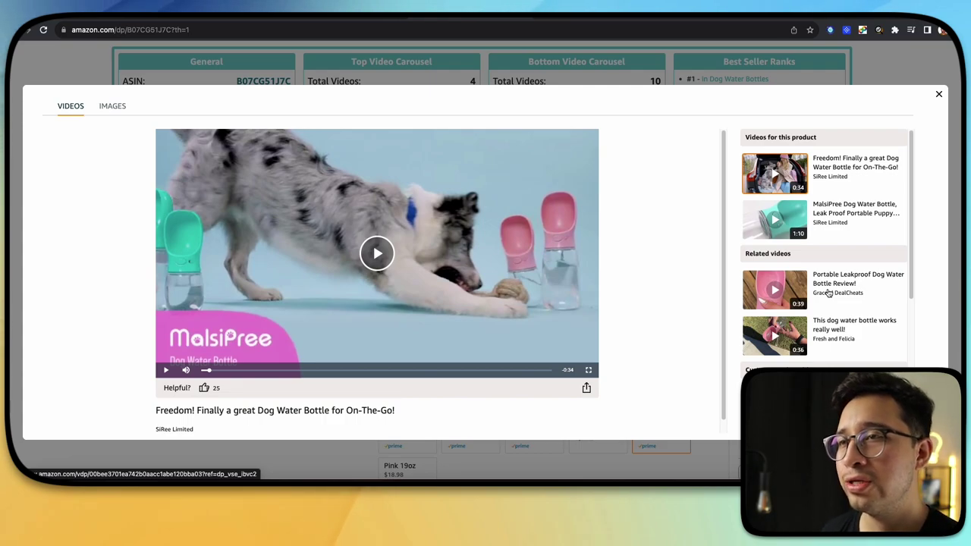
scroll(828, 293, down, 2)
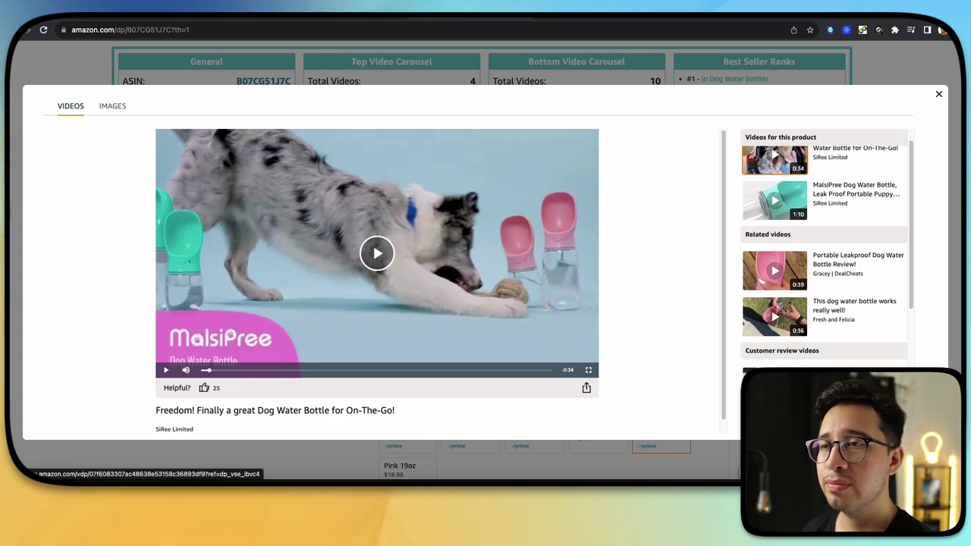
scroll(798, 318, down, 2)
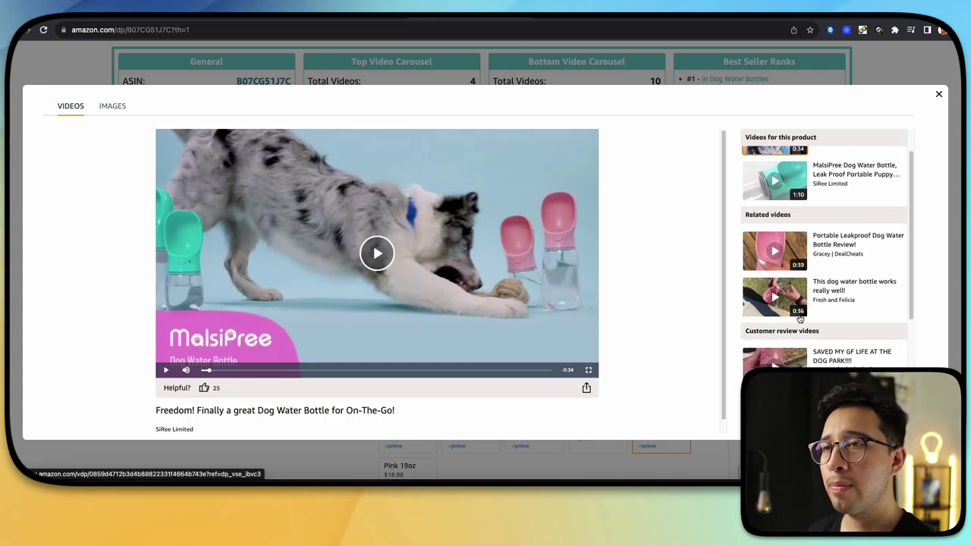
click(937, 96)
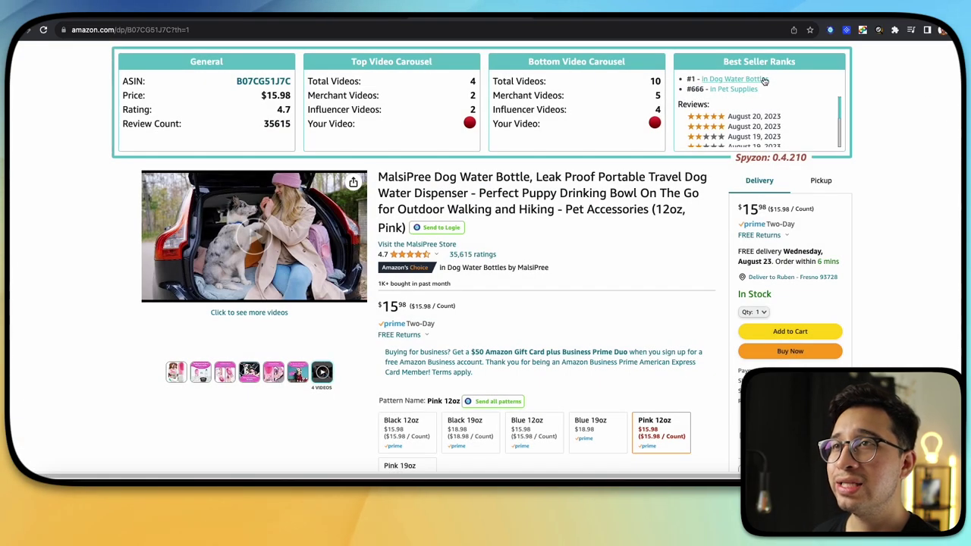